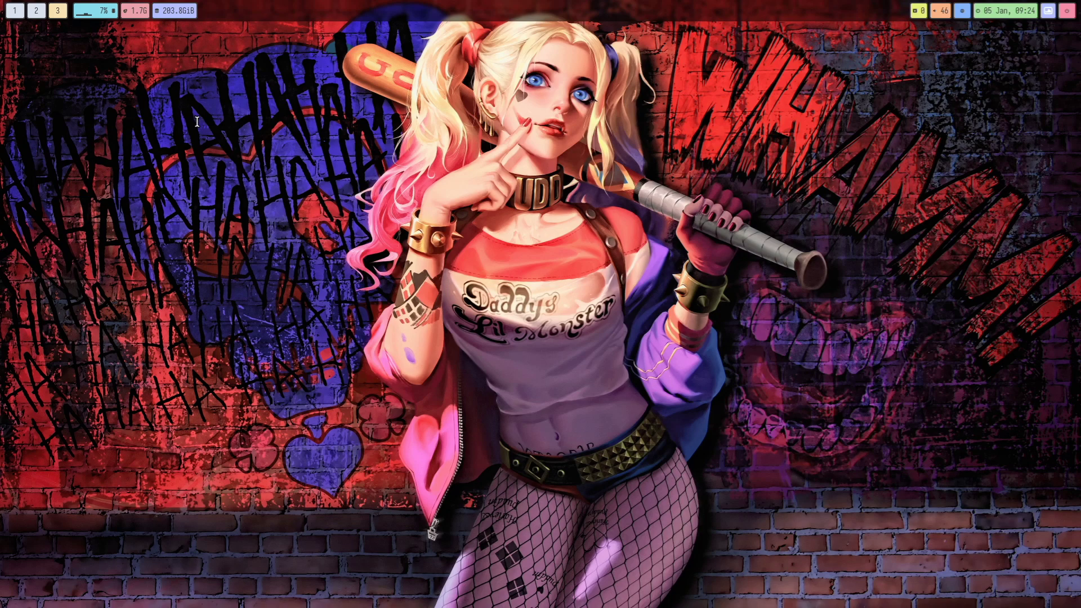
Switch to workspace 1, where the terminal, file manager and Waybar config are open
{"action": "left_click", "coordinate": [15, 11]}
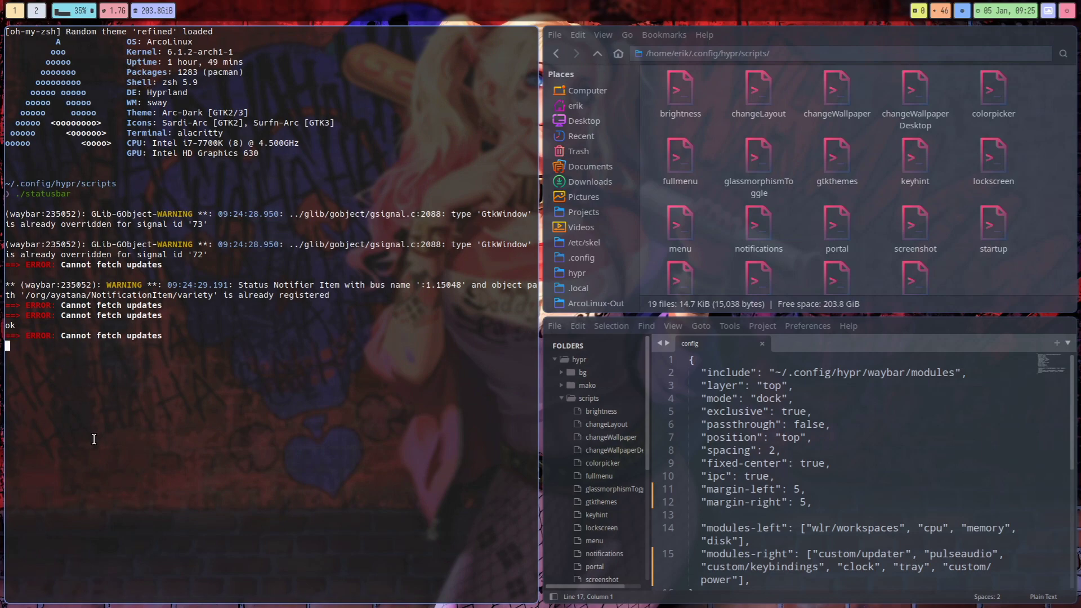
Stop the running status bar, then select the statusbar script and the word 'top' in the config
{"action": "key", "text": "ctrl+c"}
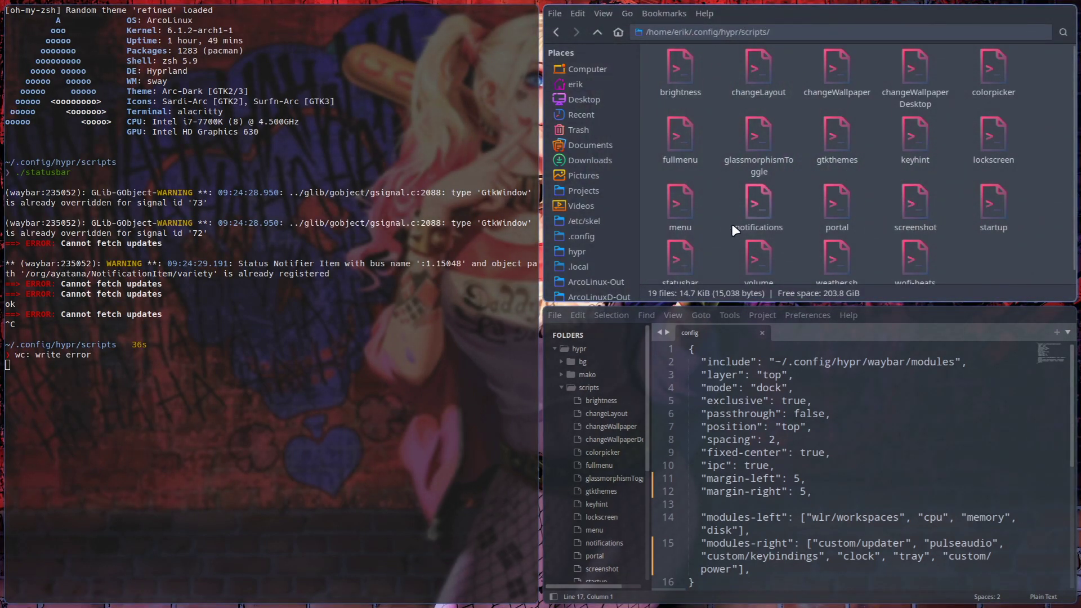
{"action": "scroll", "coordinate": [731, 221], "scroll_direction": "down", "scroll_amount": 1}
{"action": "left_click", "coordinate": [695, 243]}
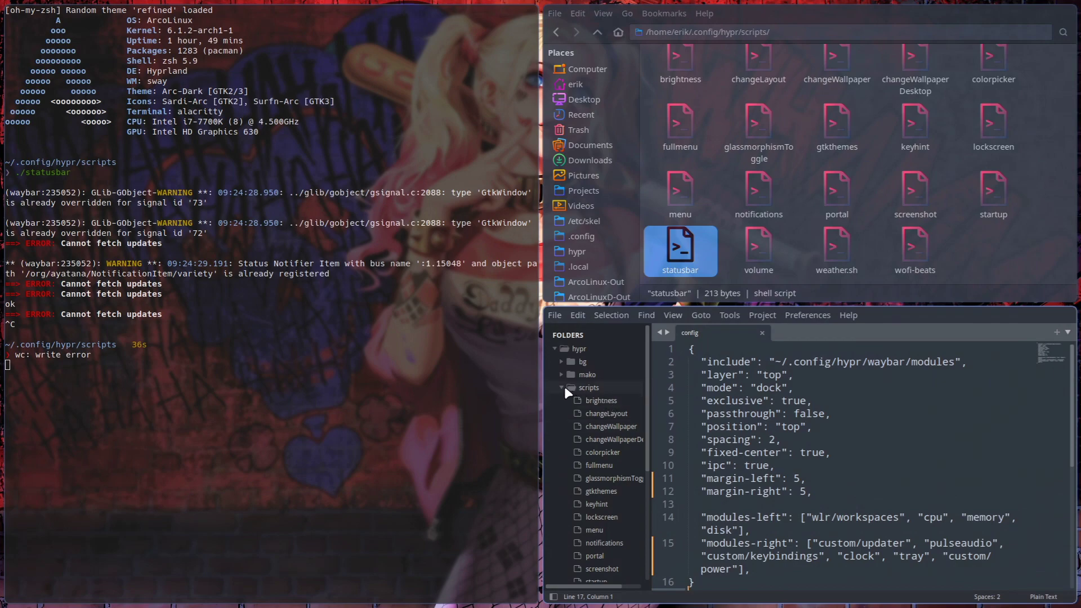
{"action": "scroll", "coordinate": [566, 392], "scroll_direction": "down", "scroll_amount": 5}
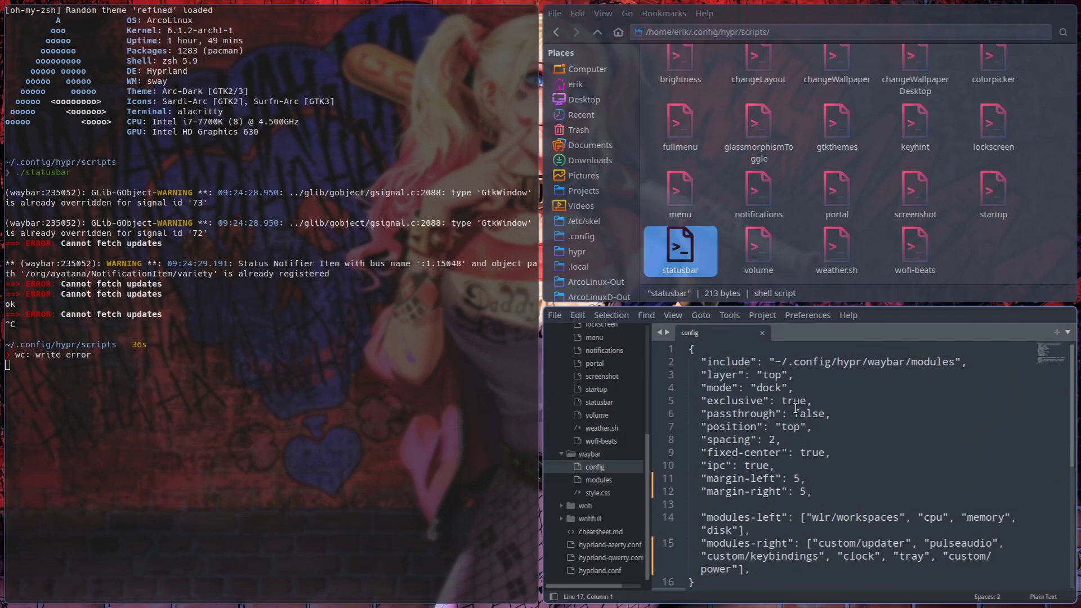
{"action": "double_click", "coordinate": [793, 427]}
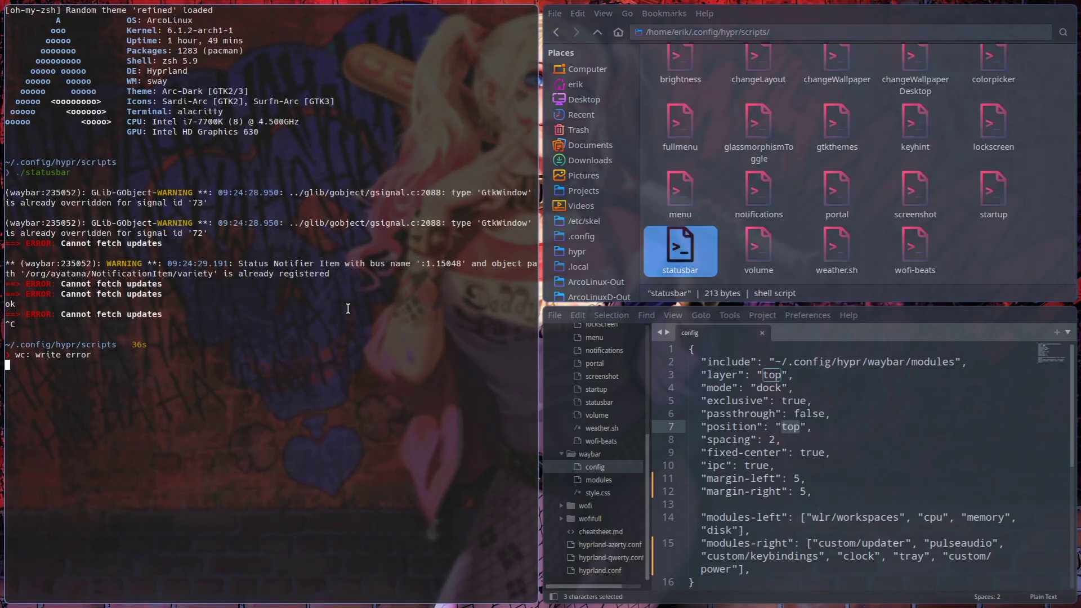
Rerun ./statusbar in the terminal and switch to empty workspace 3
{"action": "key", "text": "Up"}
{"action": "key", "text": "Return"}
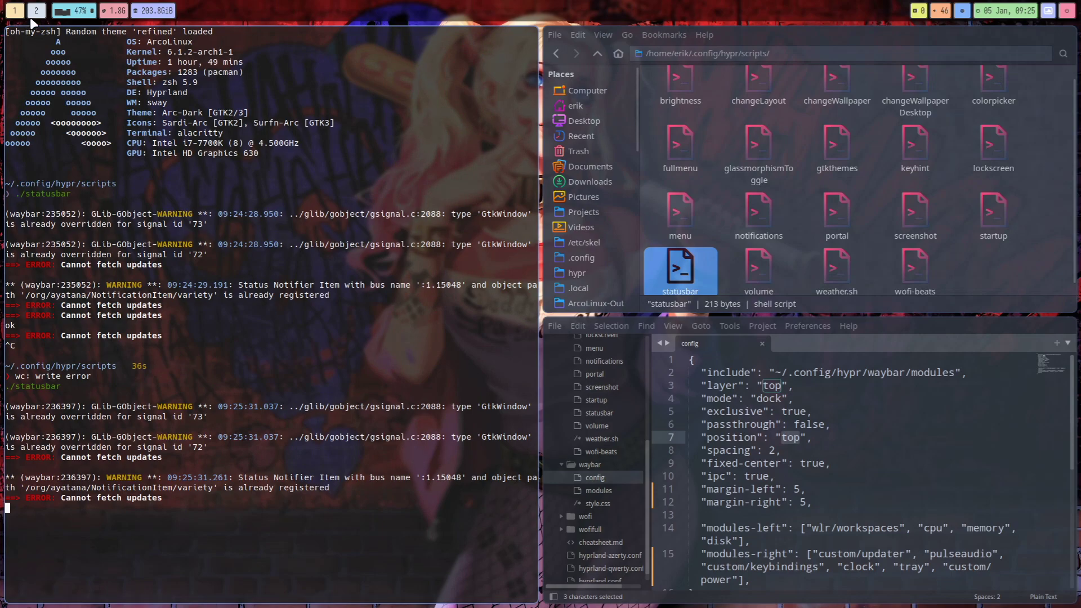
{"action": "key", "text": "super+3"}
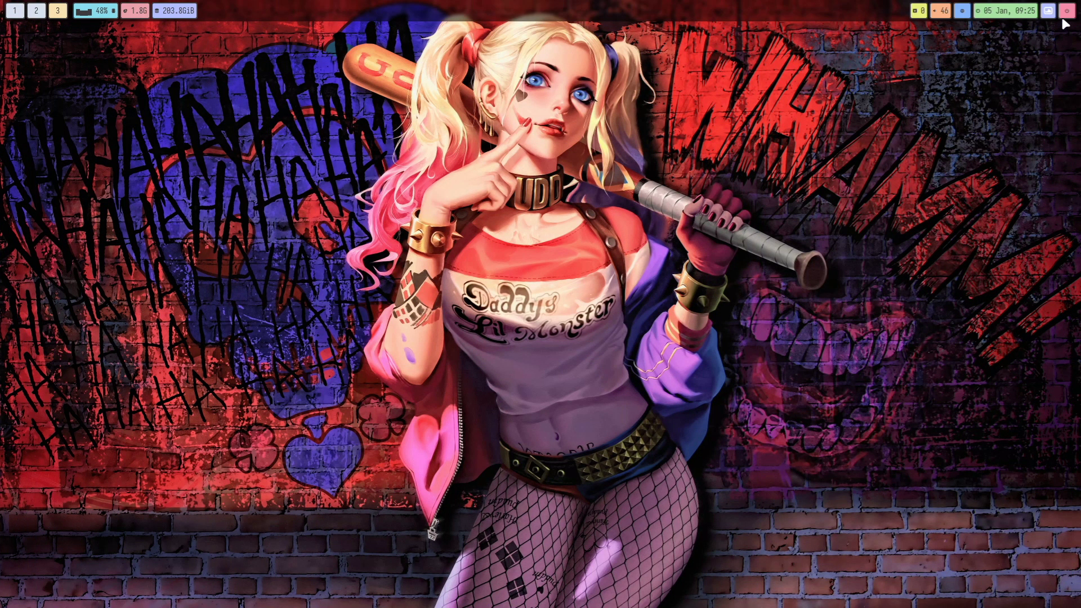
Set the misty ruined-city crane wallpaper through Variety's Wallpaper Selector, then return to workspace 1
{"action": "left_click", "coordinate": [1048, 10]}
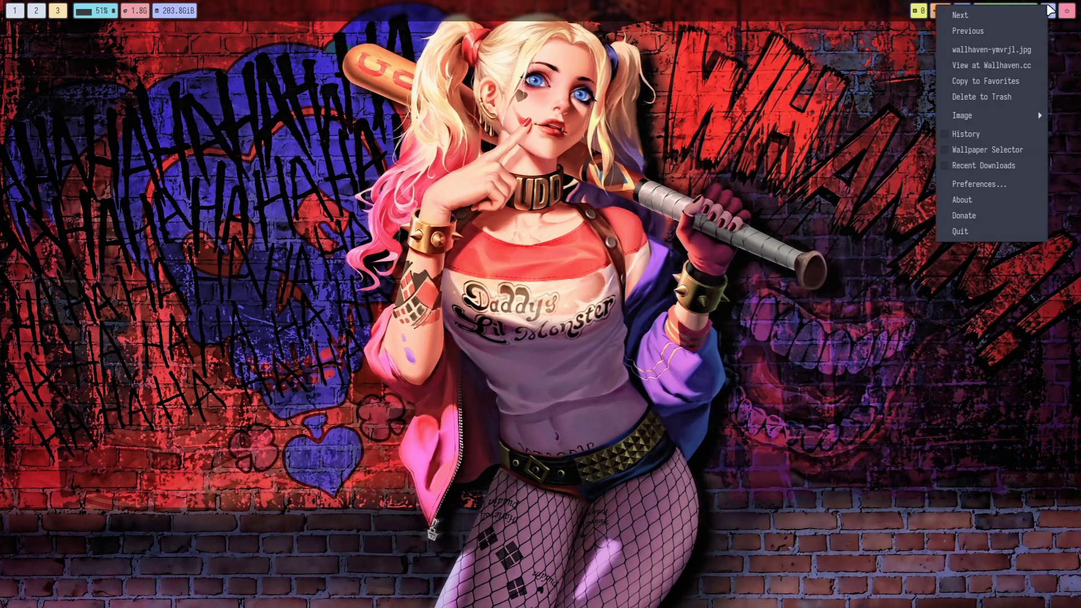
{"action": "left_click", "coordinate": [1005, 150]}
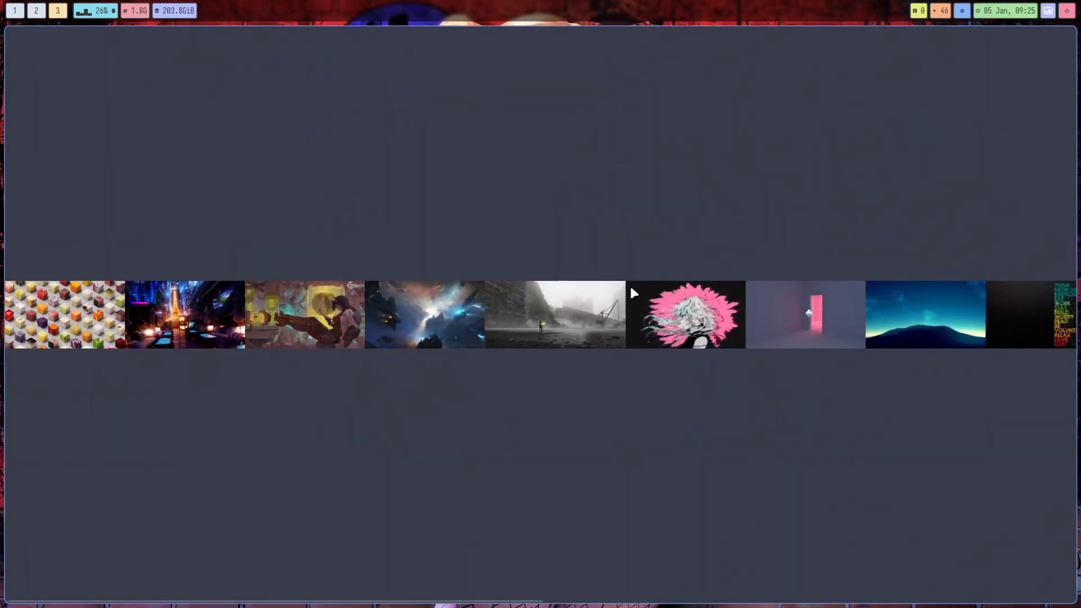
{"action": "left_click", "coordinate": [599, 311]}
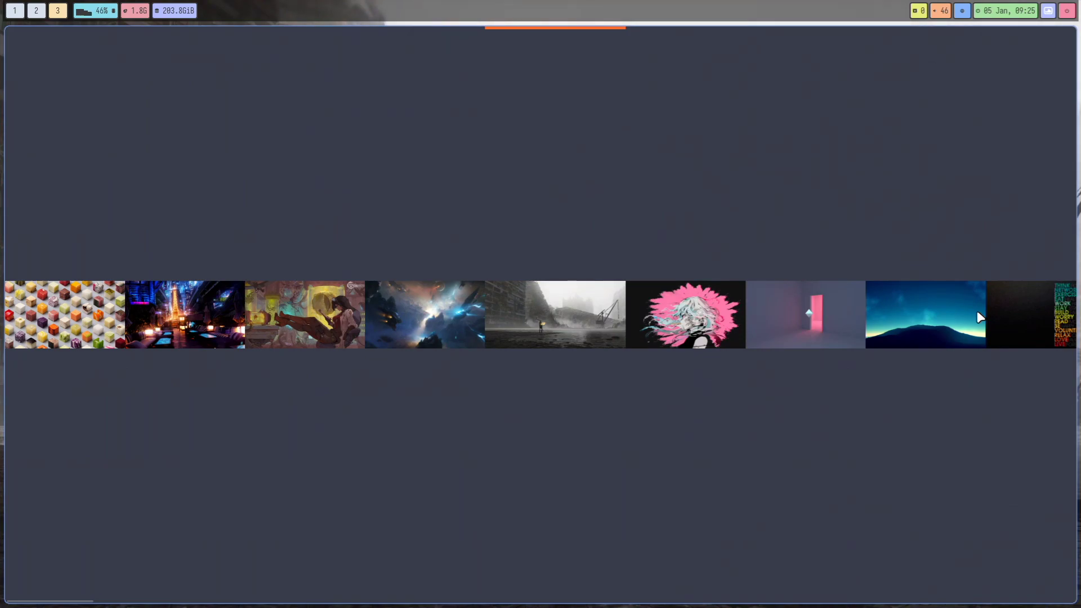
{"action": "key", "text": "Escape"}
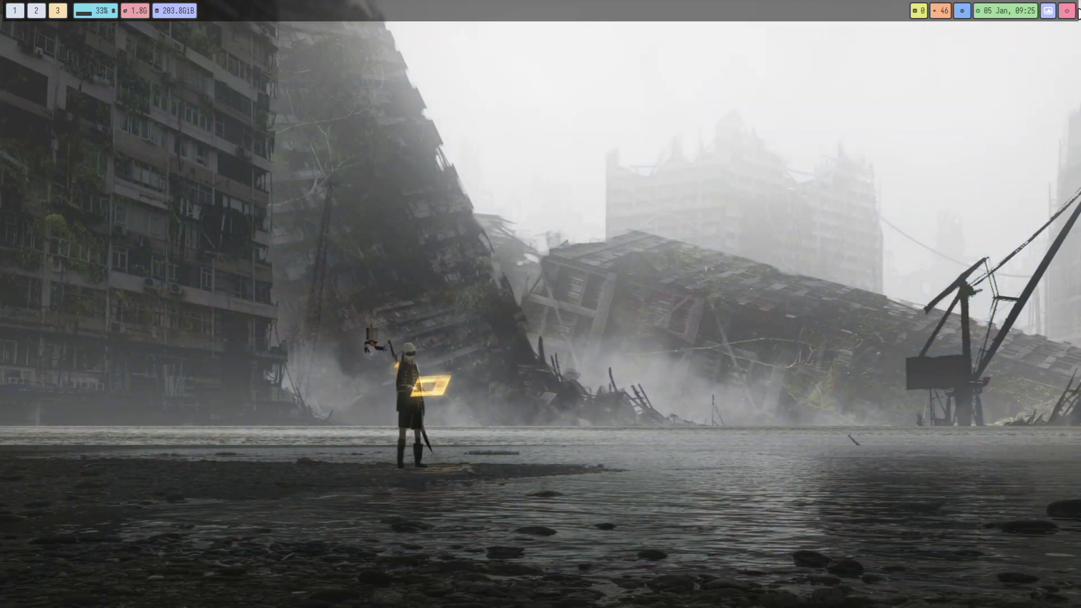
{"action": "left_click", "coordinate": [8, 12]}
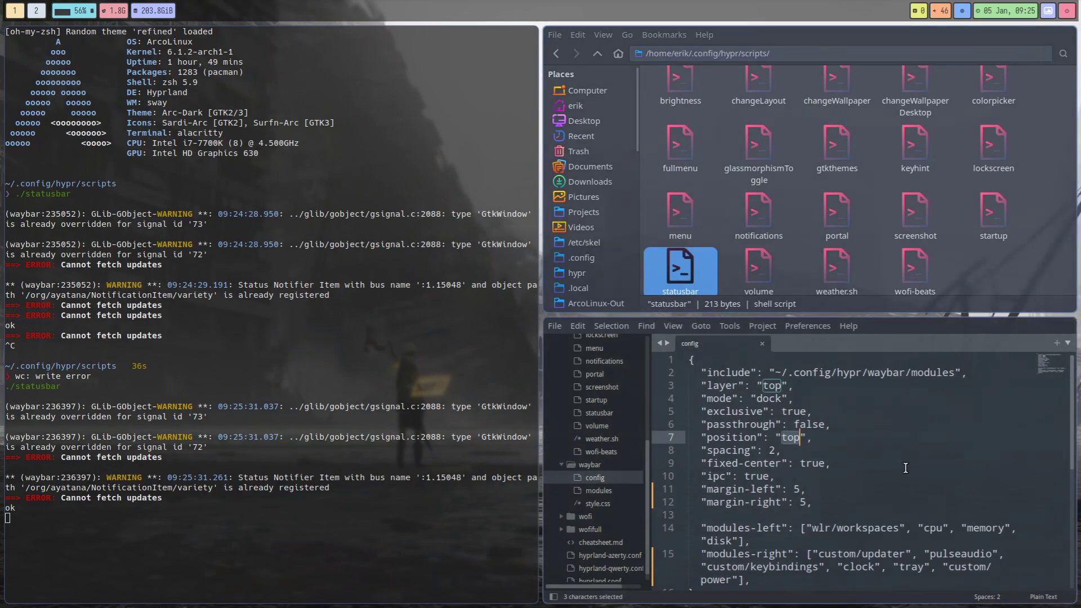
Change margin-left and margin-right to 50 and save the Waybar config
{"action": "key", "text": "Down"}
{"action": "key", "text": "Down"}
{"action": "key", "text": "Down"}
{"action": "key", "text": "Down"}
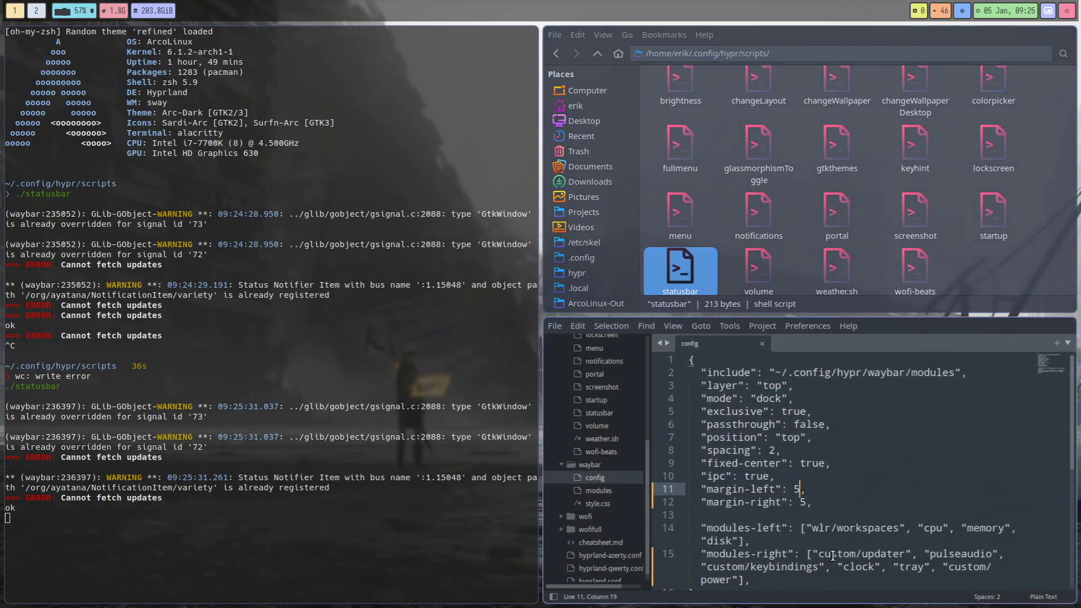
{"action": "type", "text": "0"}
{"action": "key", "text": "Down"}
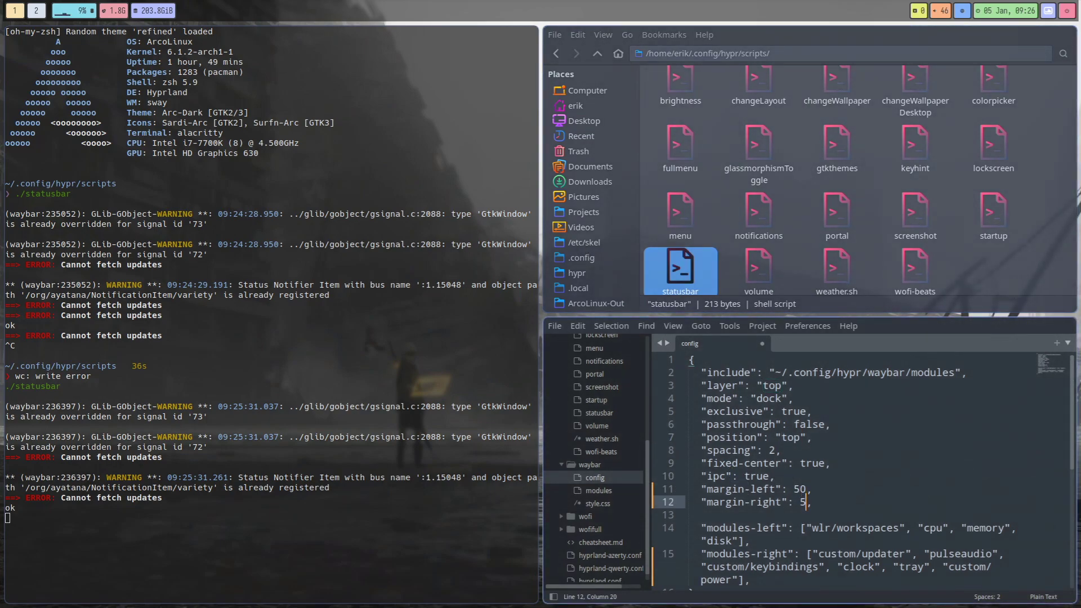
{"action": "type", "text": "0"}
{"action": "key", "text": "ctrl+s"}
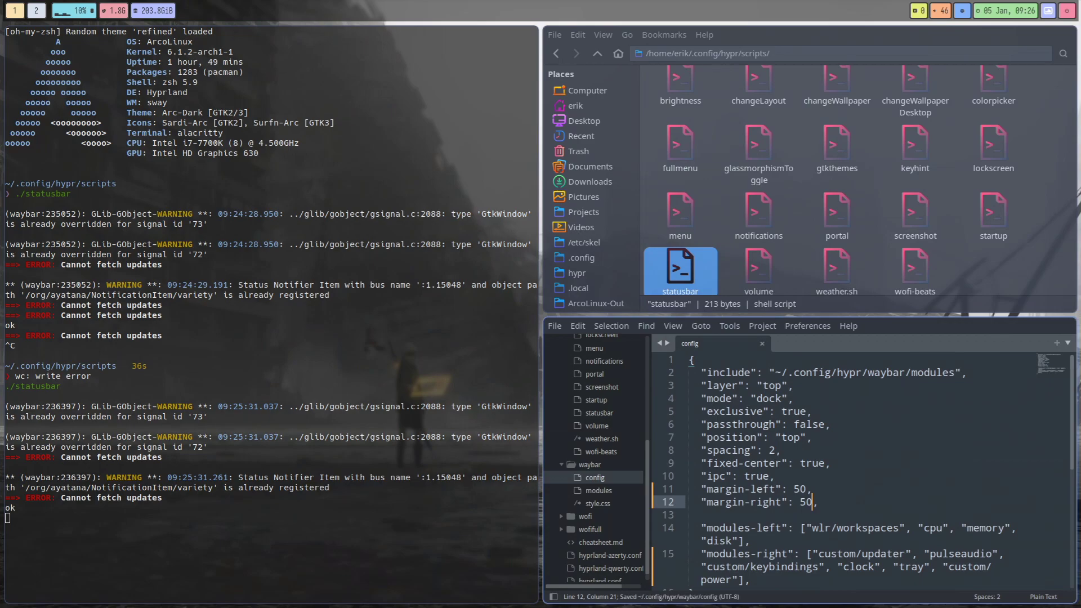
Restart ./statusbar so the bar runs with the 50 margins
{"action": "key", "text": "ctrl+x"}
{"action": "key", "text": "ctrl+c"}
{"action": "key", "text": "Up"}
{"action": "key", "text": "Return"}
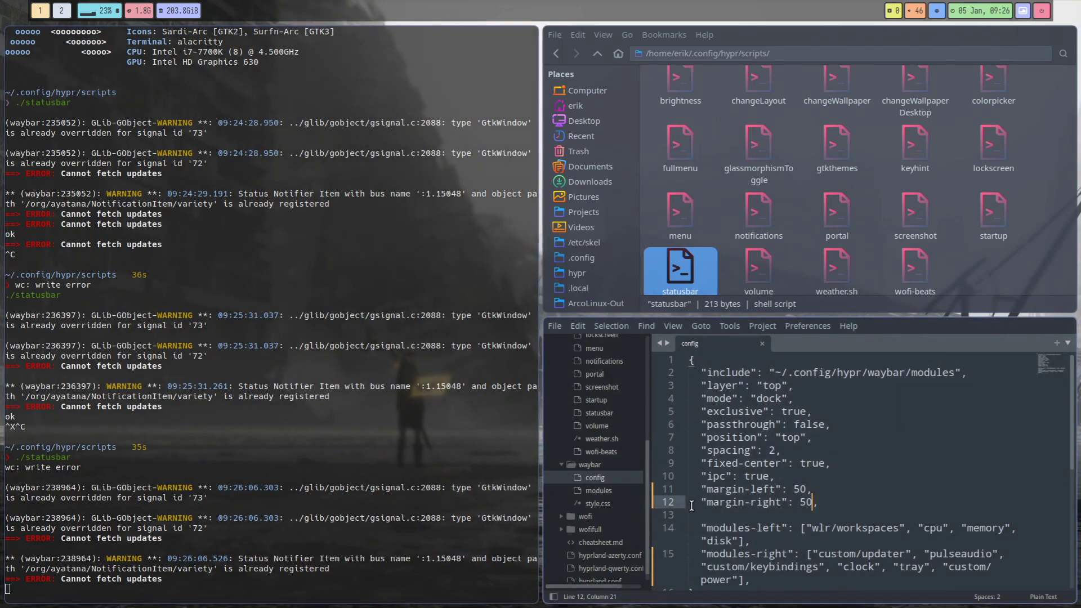
{"action": "scroll", "coordinate": [780, 509], "scroll_direction": "down", "scroll_amount": 5}
{"action": "scroll", "coordinate": [780, 509], "scroll_direction": "up", "scroll_amount": 3}
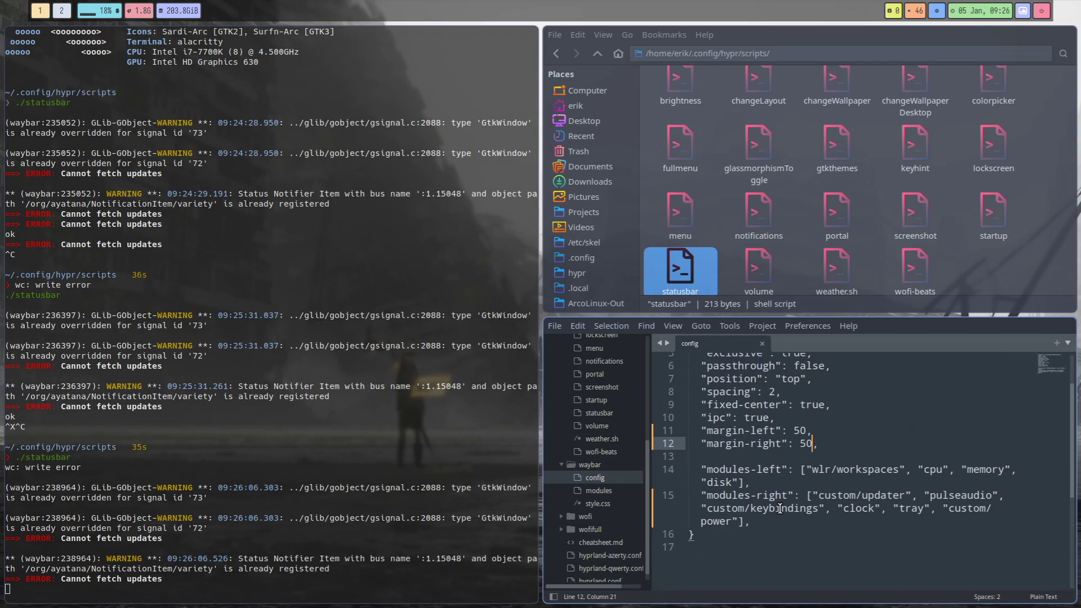
{"action": "scroll", "coordinate": [780, 508], "scroll_direction": "up", "scroll_amount": 2}
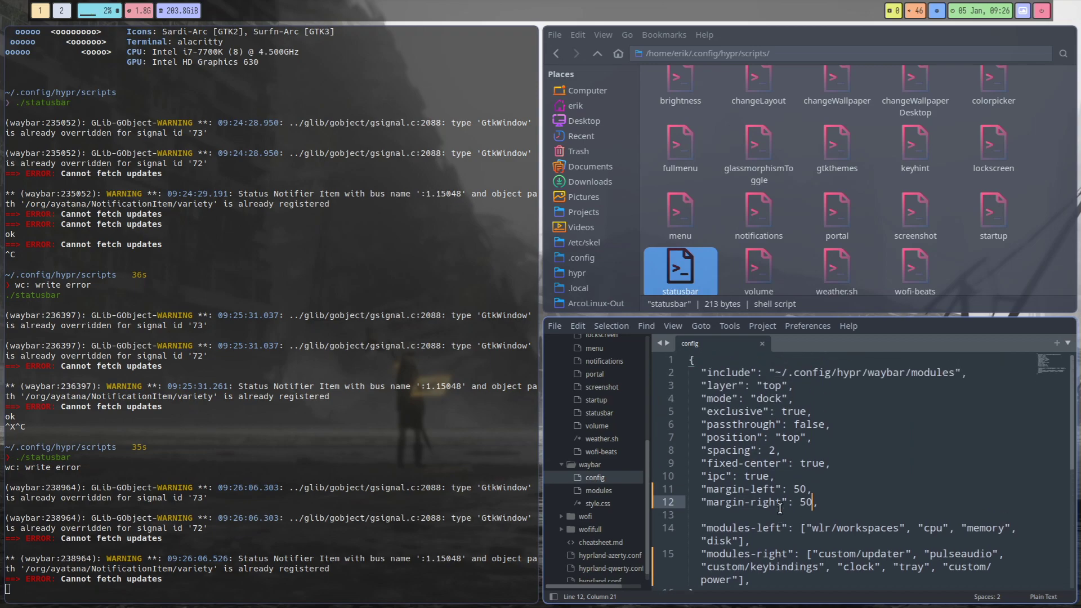
Change spacing from 2 to 5, save, and relaunch the bar
{"action": "left_click", "coordinate": [776, 450]}
{"action": "key", "text": "BackSpace"}
{"action": "type", "text": "5"}
{"action": "key", "text": "ctrl+s"}
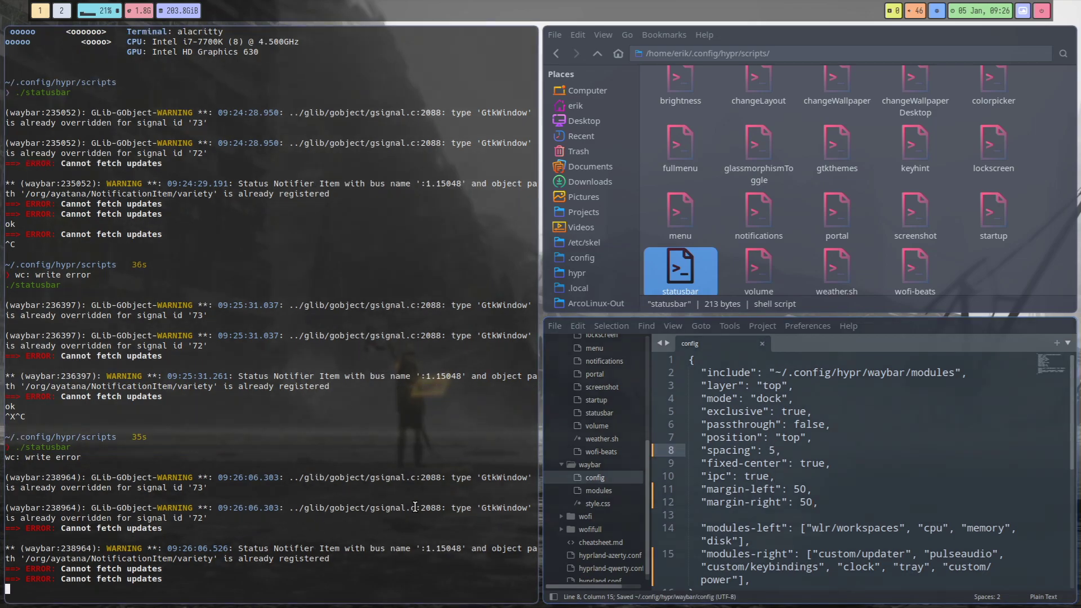
{"action": "key", "text": "ctrl+c"}
{"action": "key", "text": "Up"}
{"action": "key", "text": "Return"}
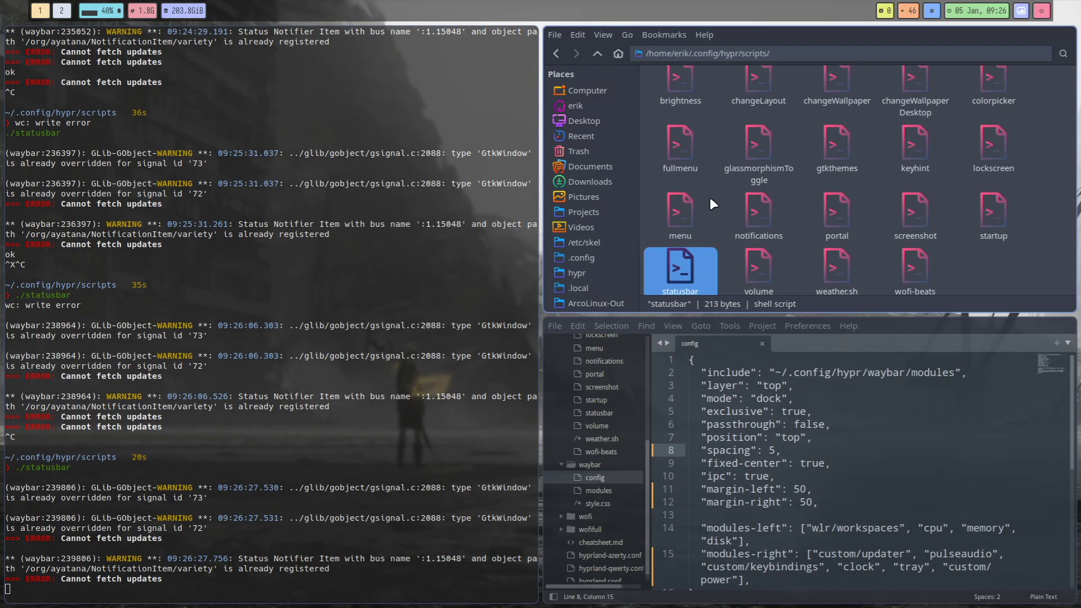
Try spacing 50, save, and relaunch the bar to compare
{"action": "type", "text": "0"}
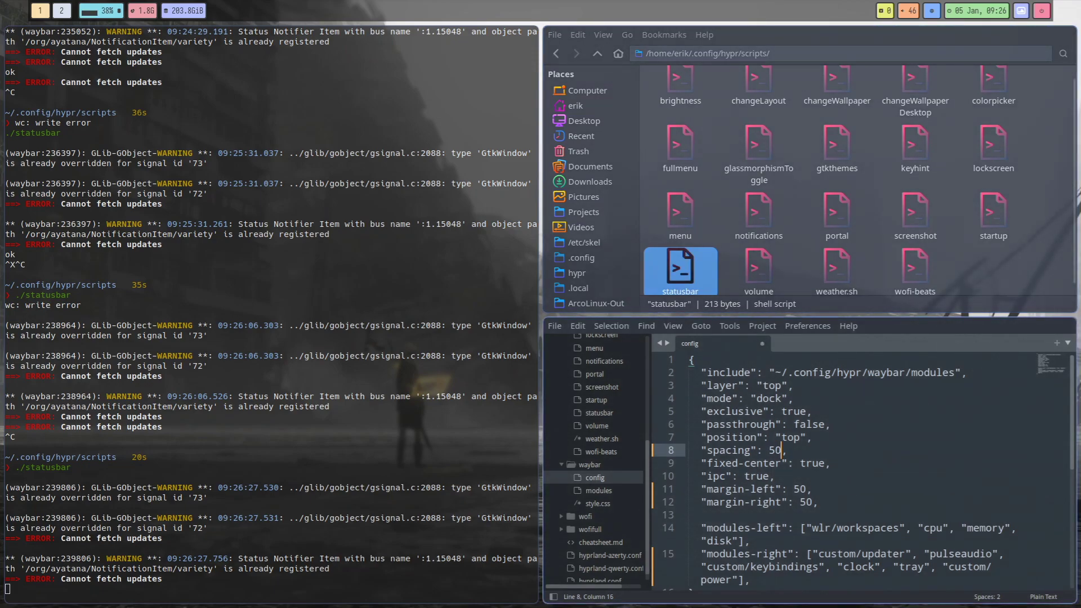
{"action": "key", "text": "ctrl+s"}
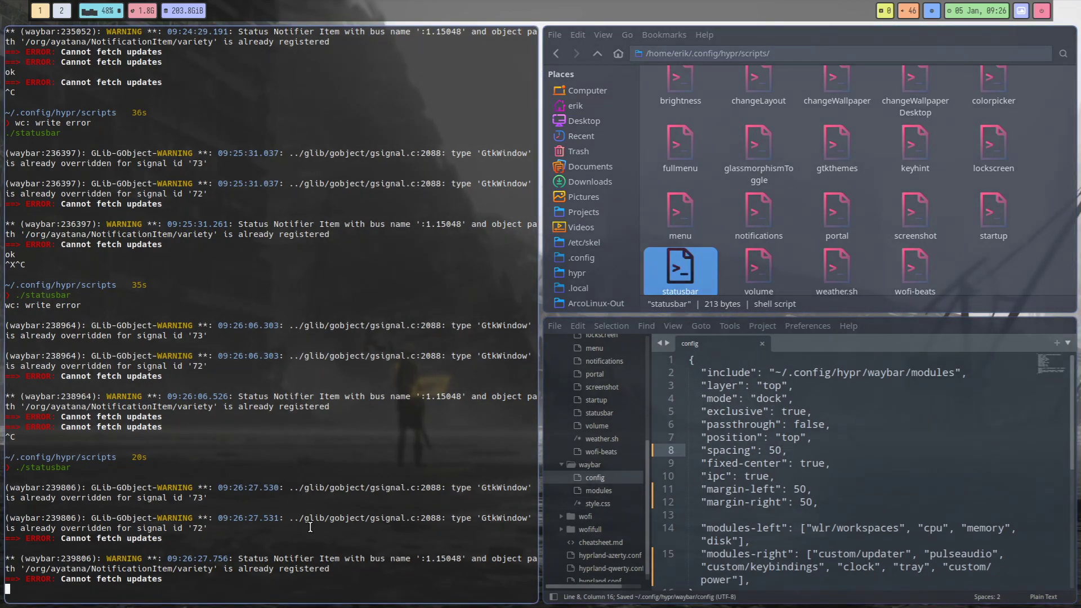
{"action": "key", "text": "ctrl+c"}
{"action": "key", "text": "Up"}
{"action": "key", "text": "Return"}
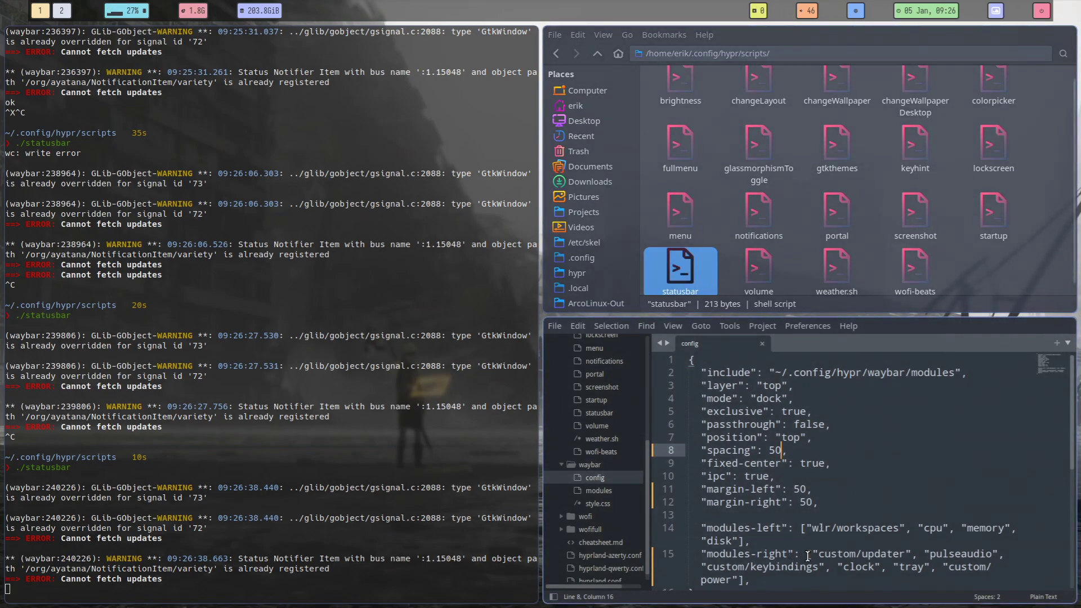
Revert spacing to 5 and save the config
{"action": "key", "text": "BackSpace"}
{"action": "key", "text": "BackSpace"}
{"action": "type", "text": "2"}
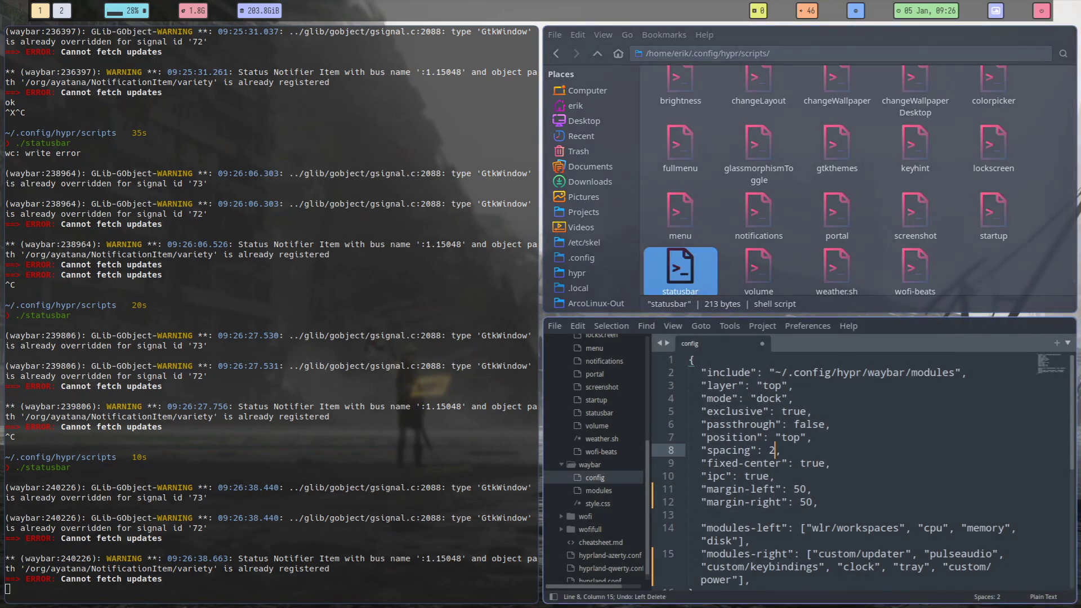
{"action": "key", "text": "BackSpace"}
{"action": "type", "text": "5"}
{"action": "key", "text": "ctrl+s"}
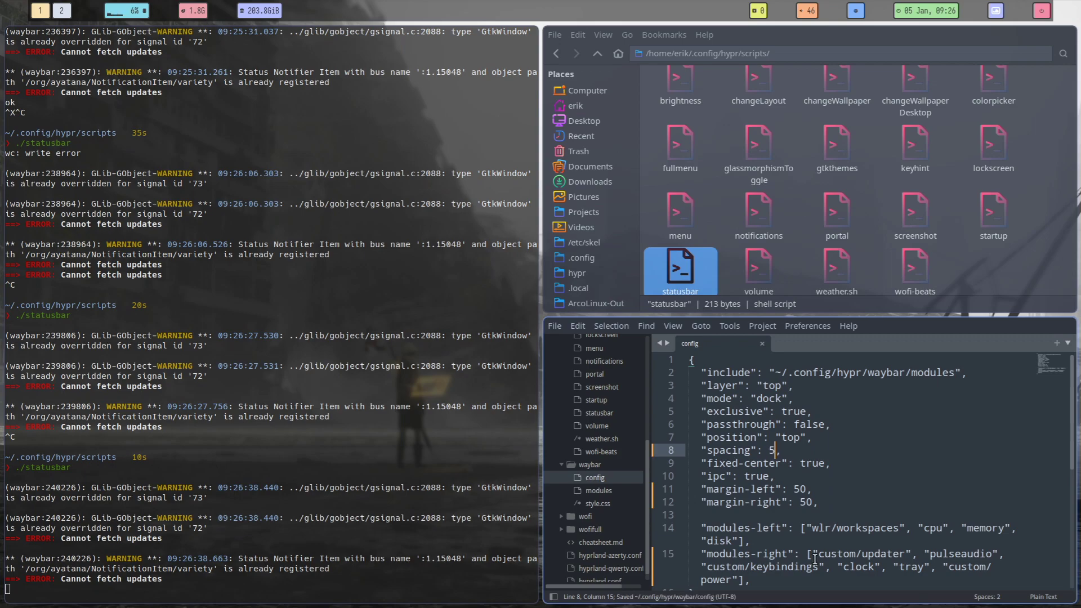
Set margin-left and margin-right both to 0 and save the config
{"action": "left_click", "coordinate": [801, 489]}
{"action": "key", "text": "BackSpace"}
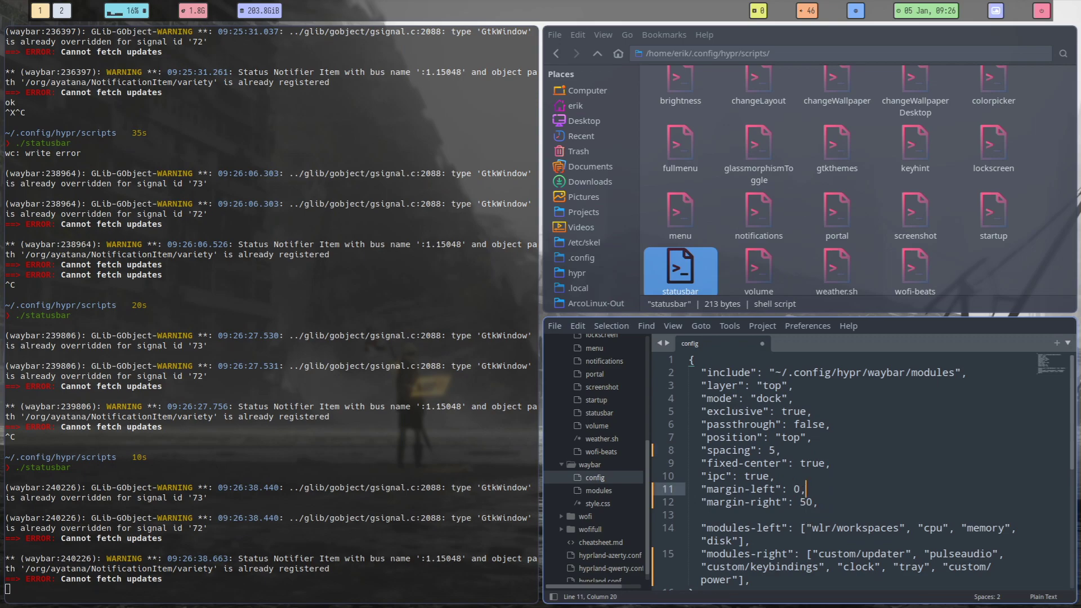
{"action": "key", "text": "Down"}
{"action": "key", "text": "BackSpace"}
{"action": "type", "text": "0"}
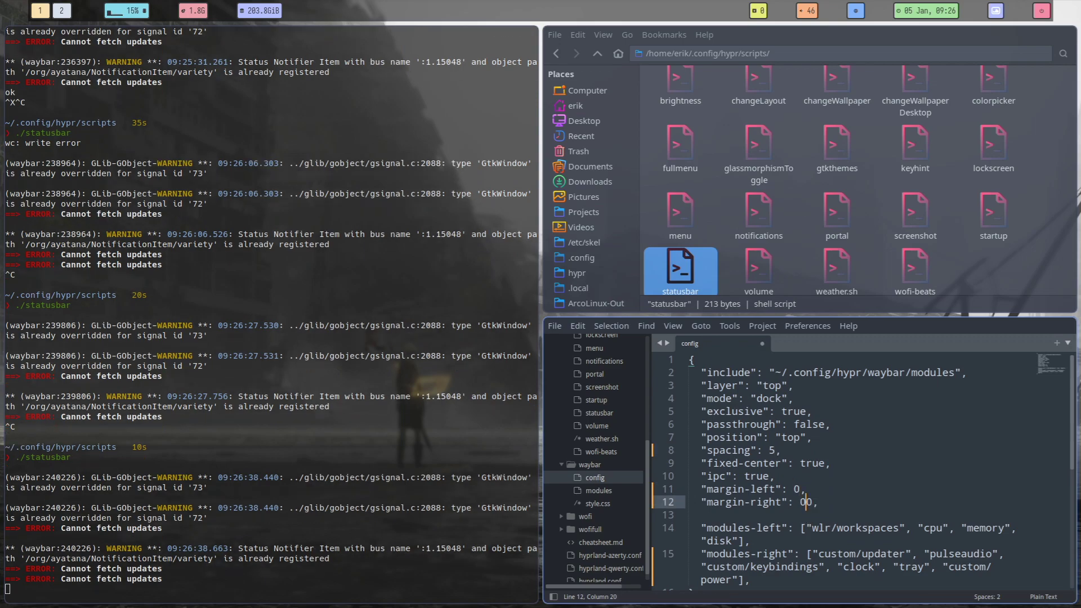
{"action": "key", "text": "BackSpace"}
{"action": "key", "text": "ctrl+s"}
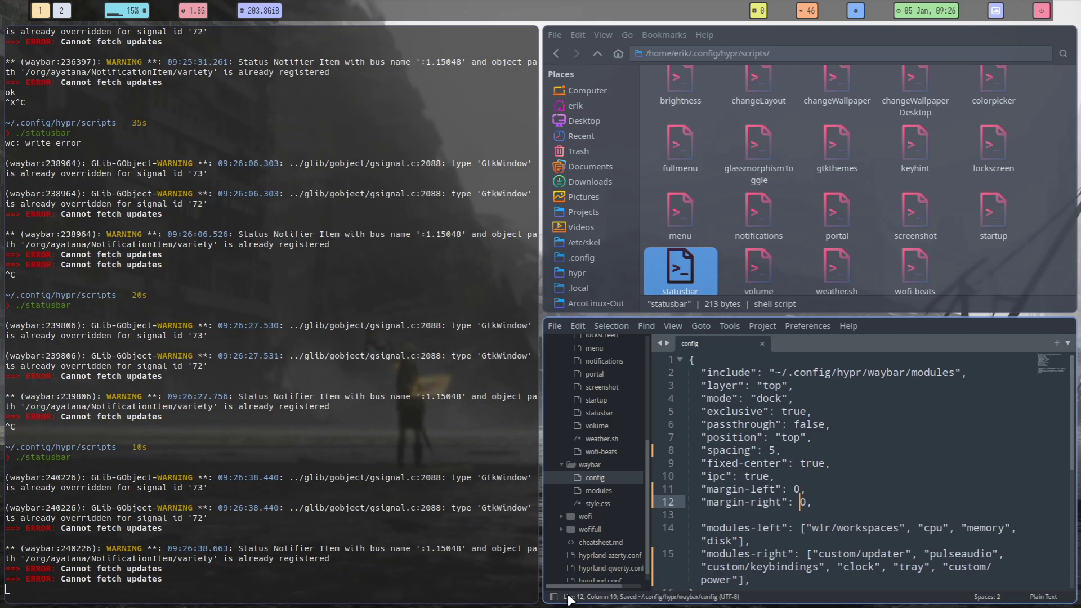
Relaunch the bar with zero margins, then stop it again
{"action": "key", "text": "ctrl+c"}
{"action": "key", "text": "Up"}
{"action": "key", "text": "Return"}
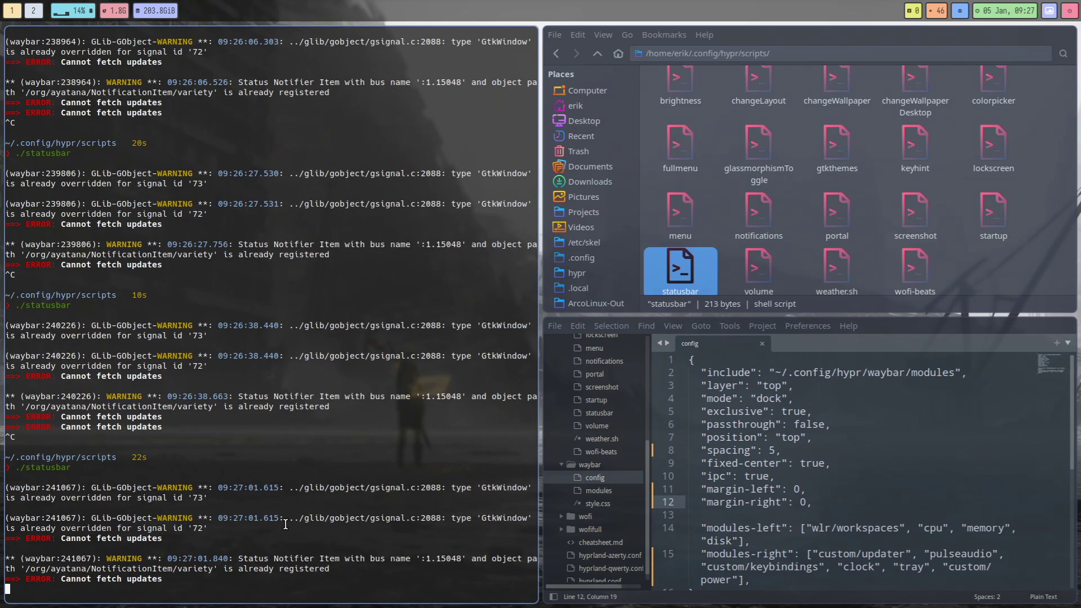
{"action": "key", "text": "ctrl+c"}
{"action": "key", "text": "Up"}
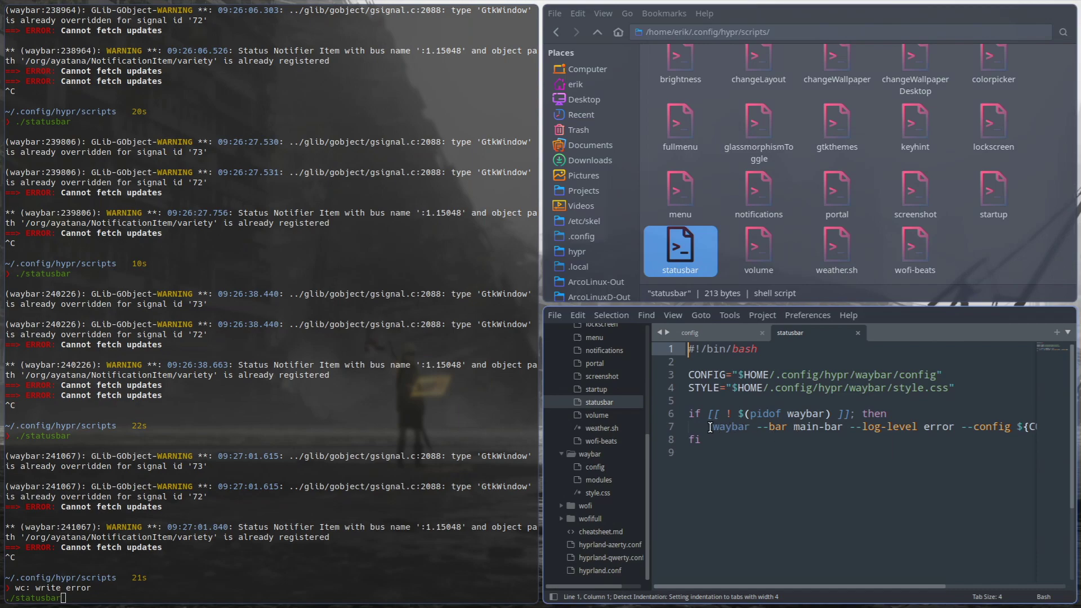
Open the statusbar script and inspect its waybar launch command and pidof check
{"action": "left_click", "coordinate": [712, 428]}
{"action": "left_click_drag", "start_coordinate": [712, 428], "coordinate": [862, 428]}
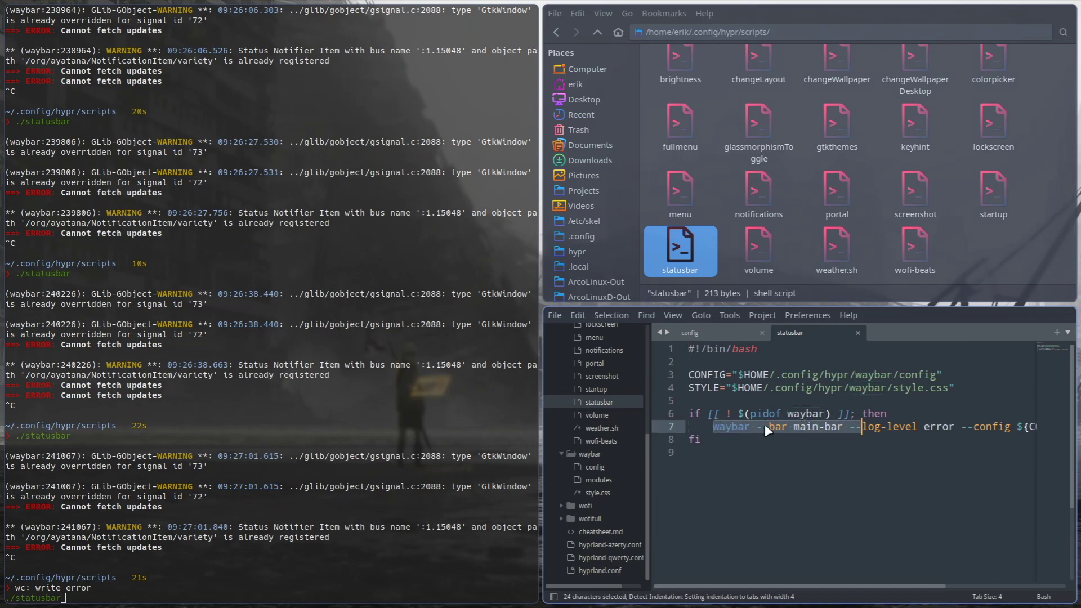
{"action": "double_click", "coordinate": [734, 414]}
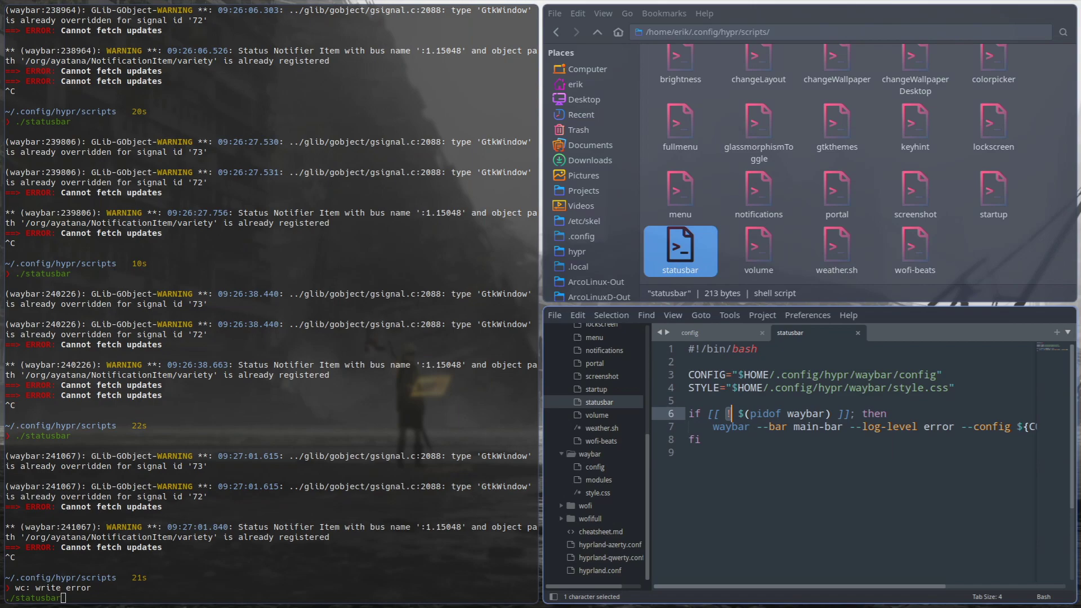
{"action": "left_click", "coordinate": [717, 512]}
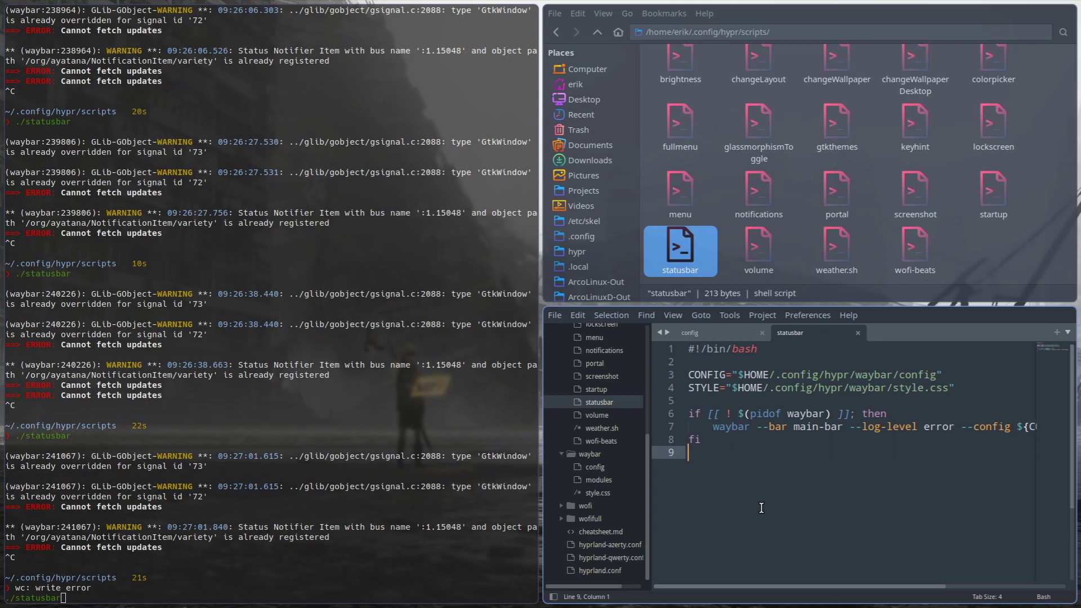
Return to the config tab and check the spacing and margin-left values
{"action": "left_click", "coordinate": [706, 330]}
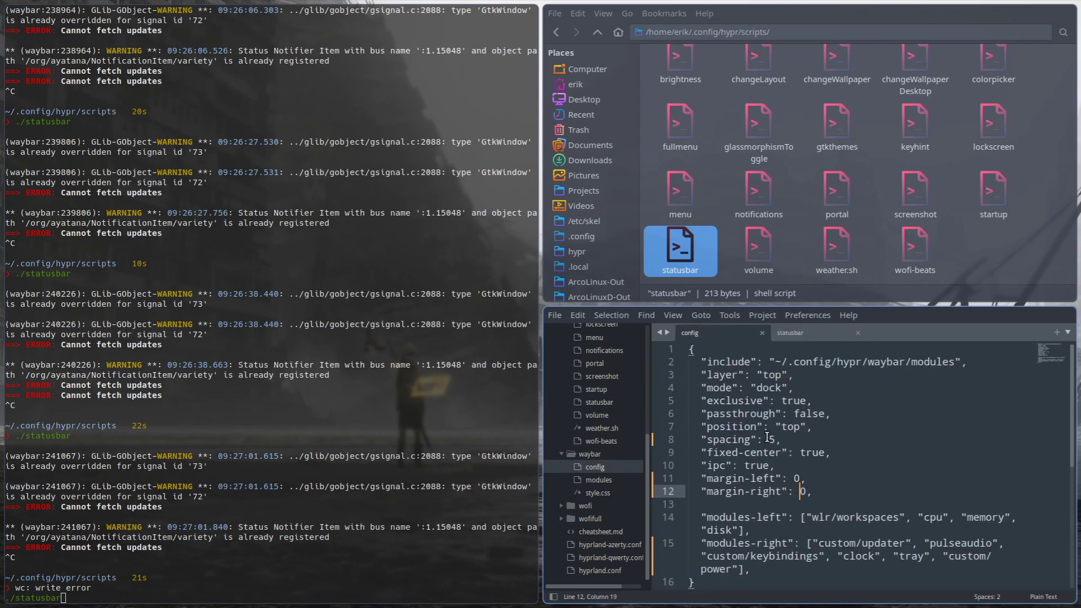
{"action": "left_click", "coordinate": [768, 440]}
{"action": "left_click", "coordinate": [794, 479]}
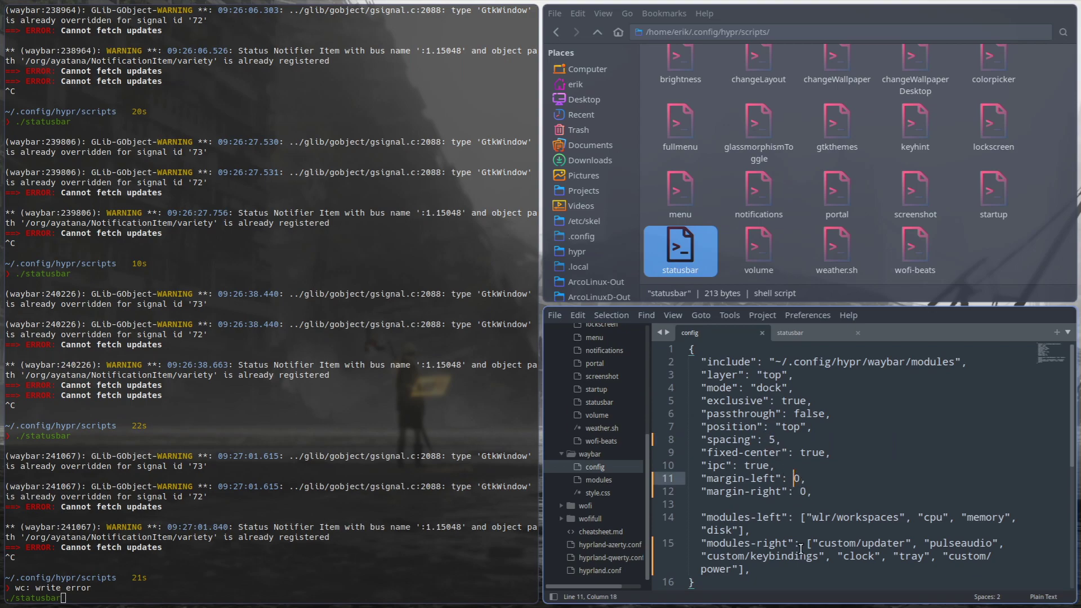